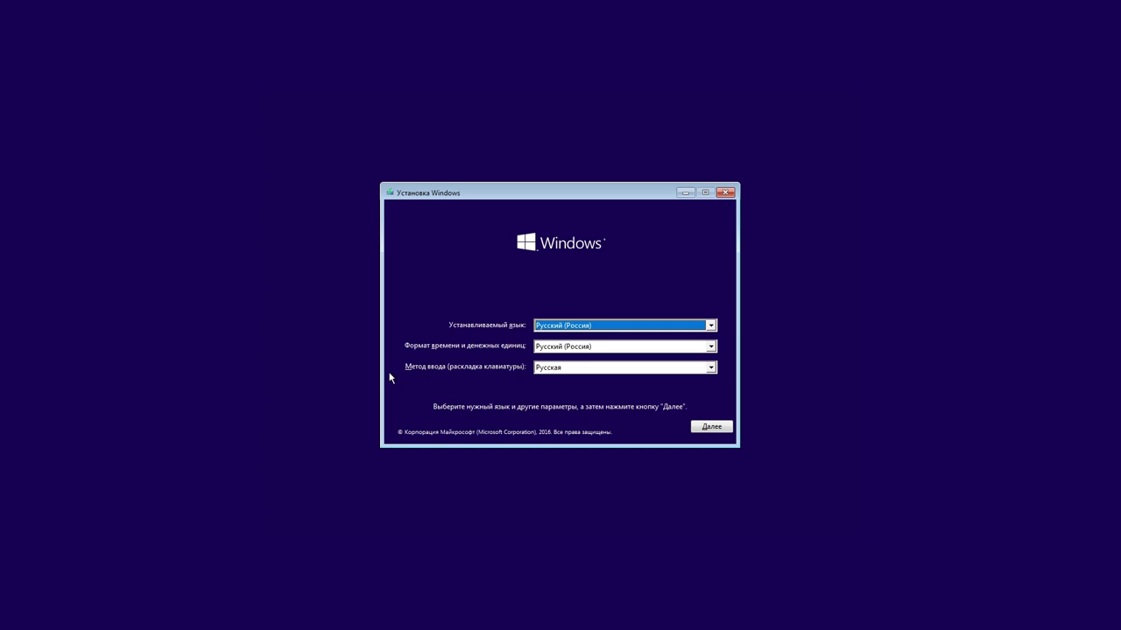
# Step: Accept the language page settings and begin installing Windows 10
pyautogui.click(717, 429)
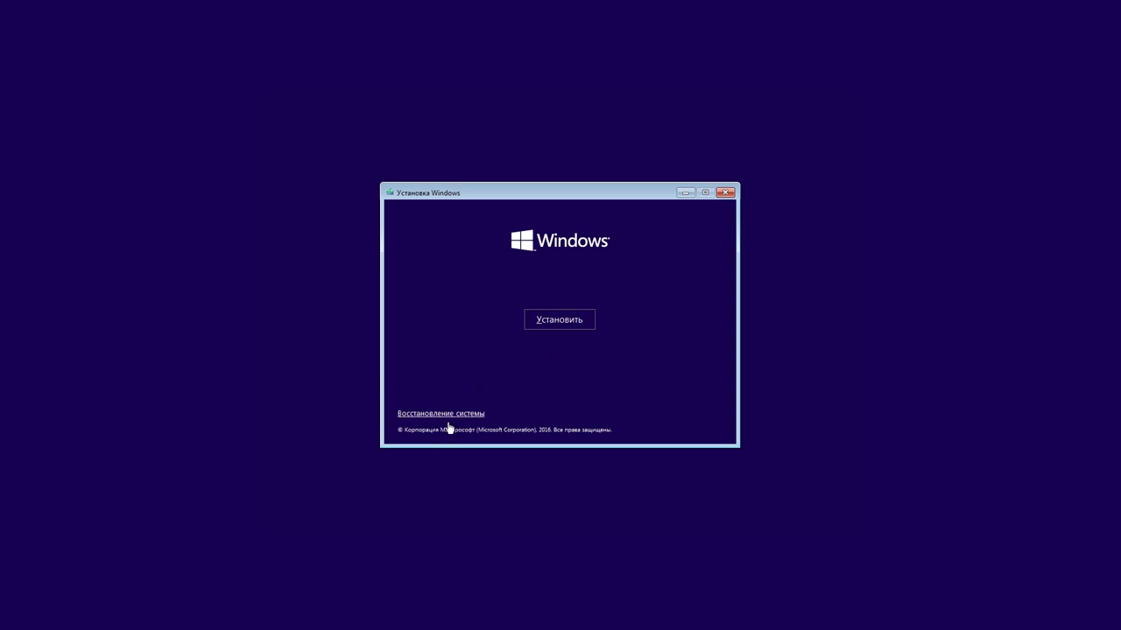
pyautogui.click(563, 328)
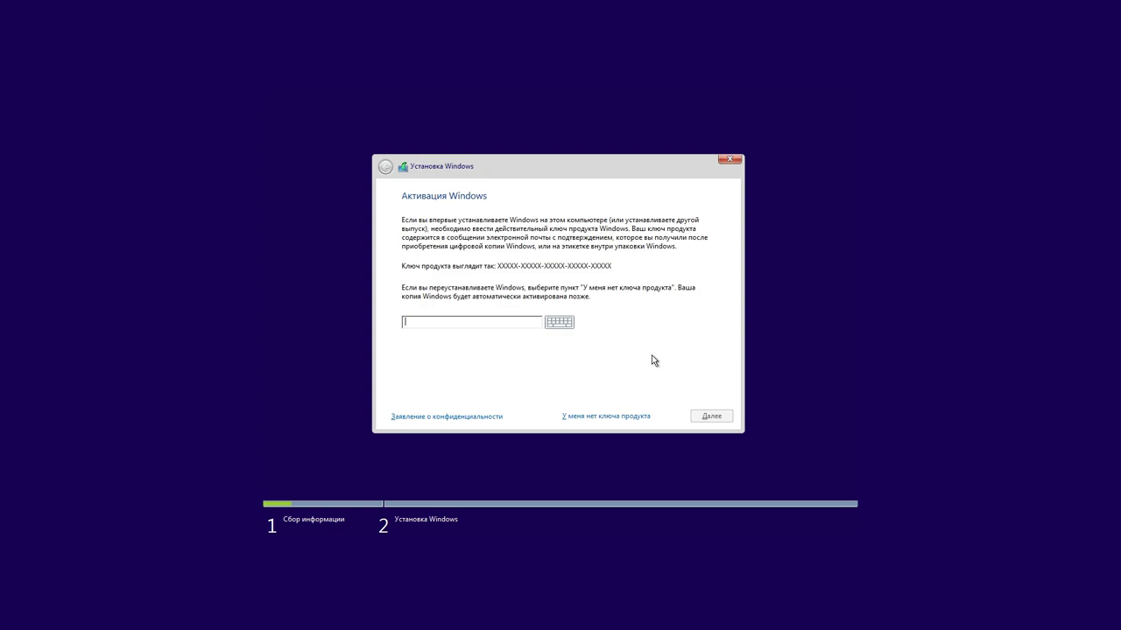
# Step: Skip the product key, choose Windows 10 Pro, and accept the license terms
pyautogui.click(610, 418)
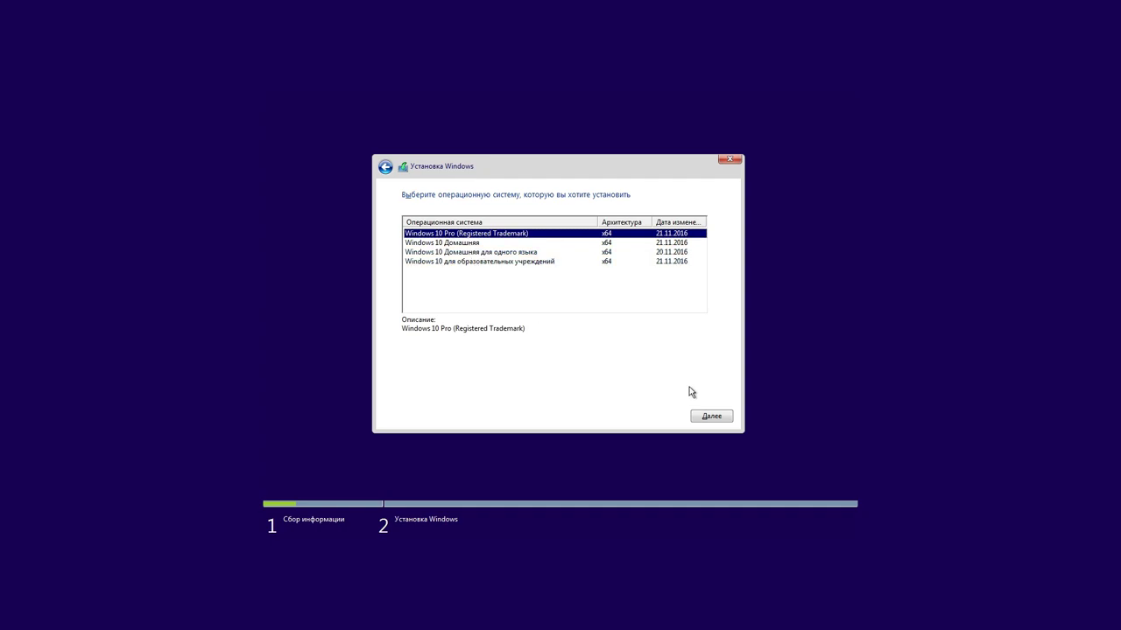
pyautogui.click(711, 416)
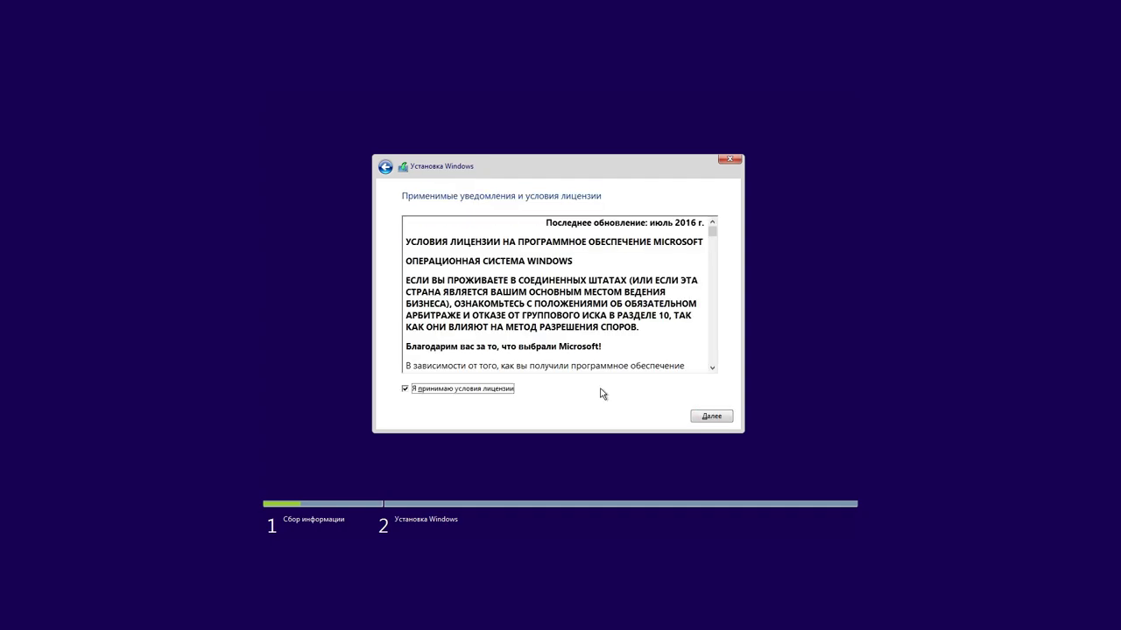
pyautogui.click(435, 390)
pyautogui.click(435, 390)
pyautogui.click(701, 417)
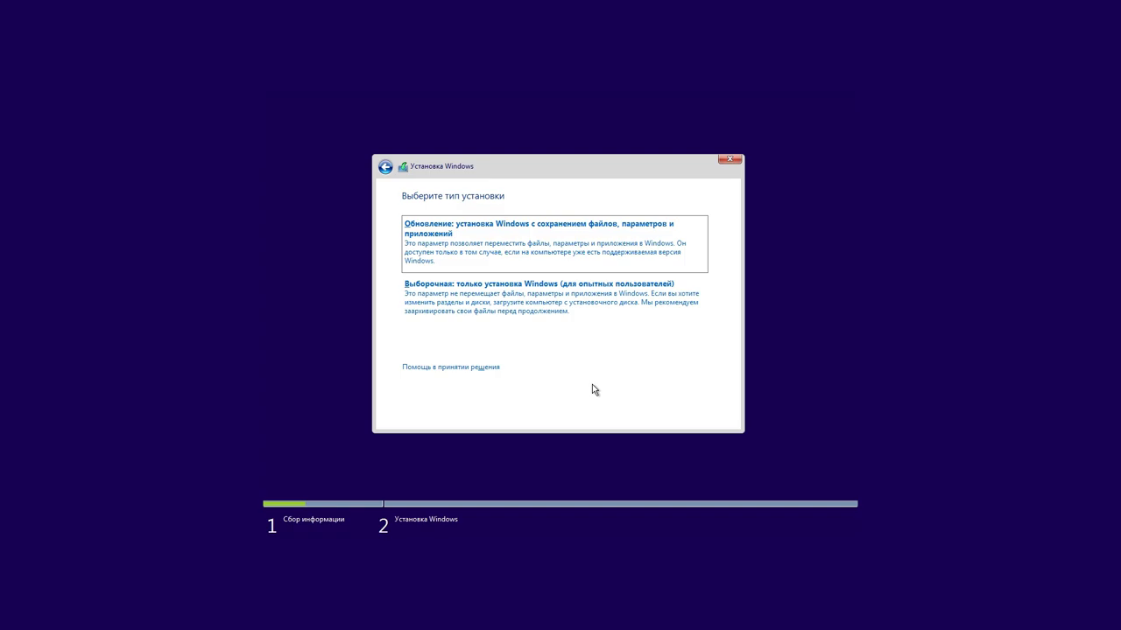
# Step: Choose the custom Windows-only install and select Диск 0 Раздел 2
pyautogui.click(556, 308)
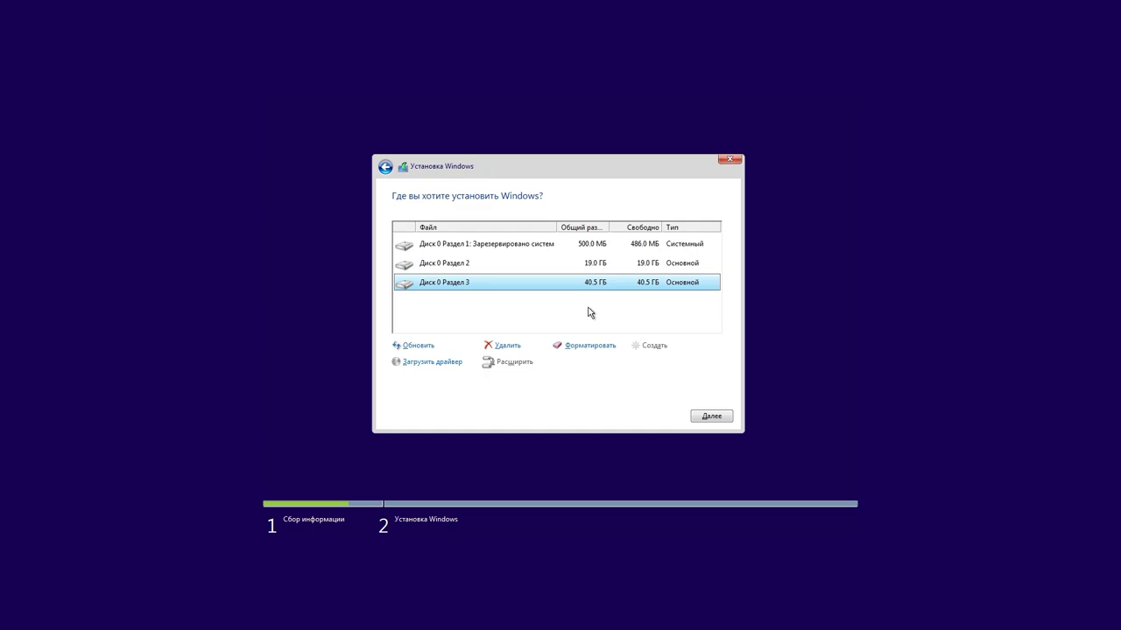
pyautogui.click(481, 265)
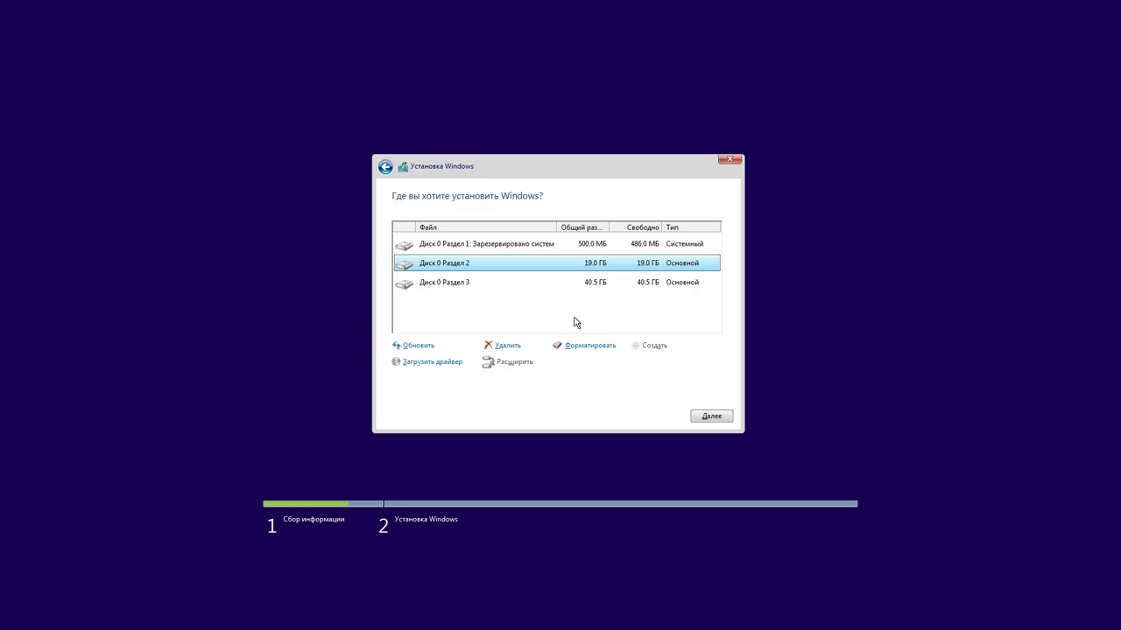
# Step: Delete Disk 0's 19.0 GB partition and its system-reserved partition
pyautogui.click(508, 346)
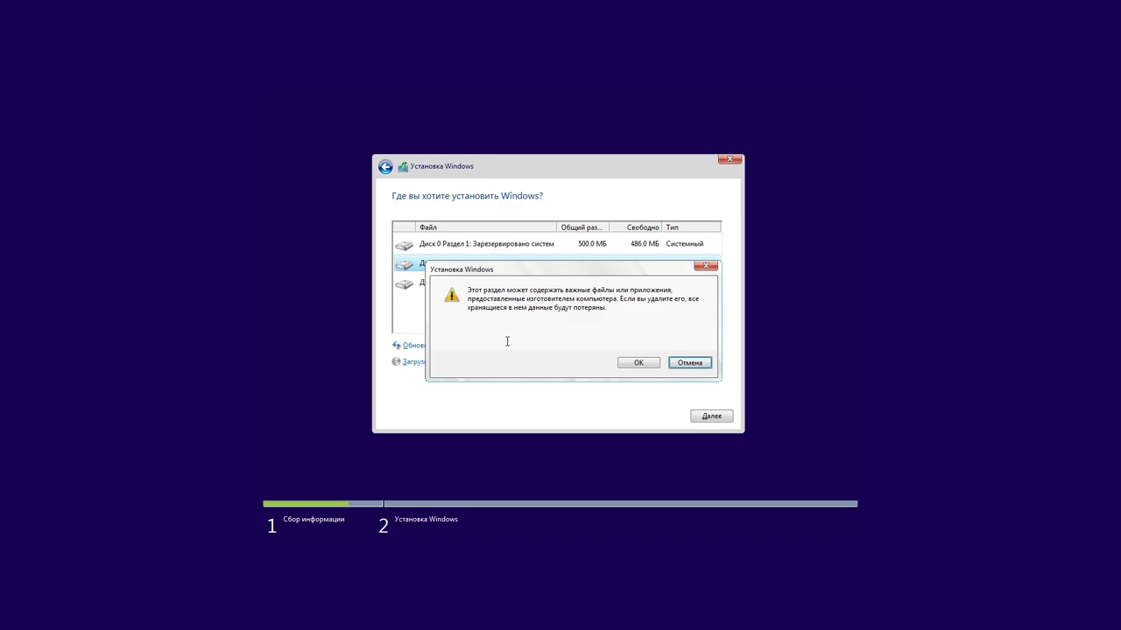
pyautogui.click(639, 363)
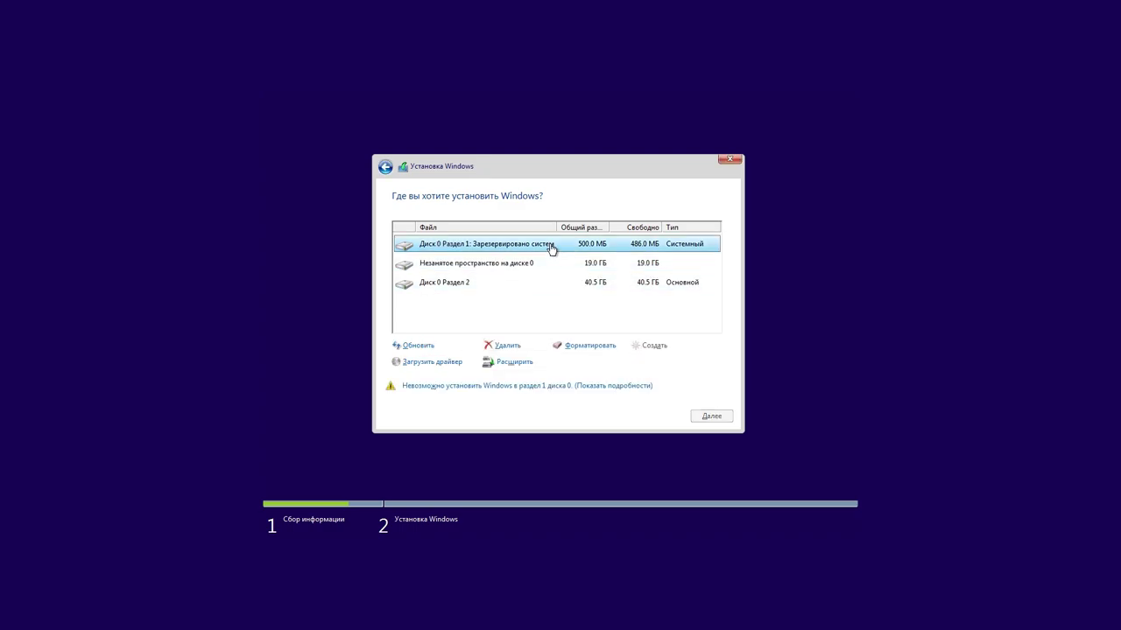
pyautogui.click(508, 346)
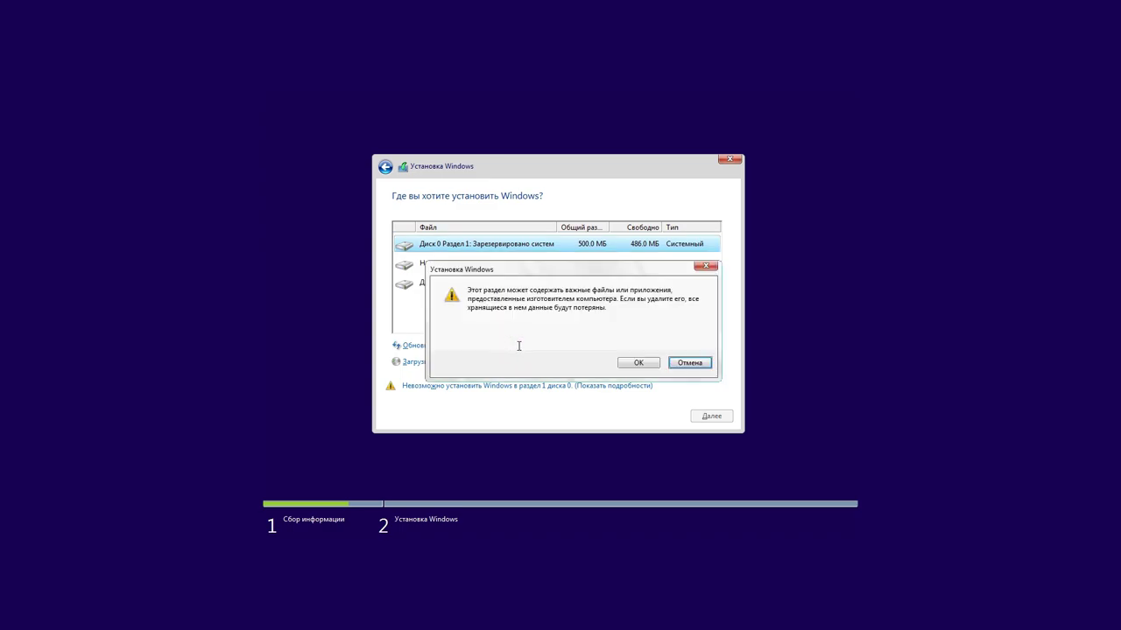
pyautogui.click(626, 361)
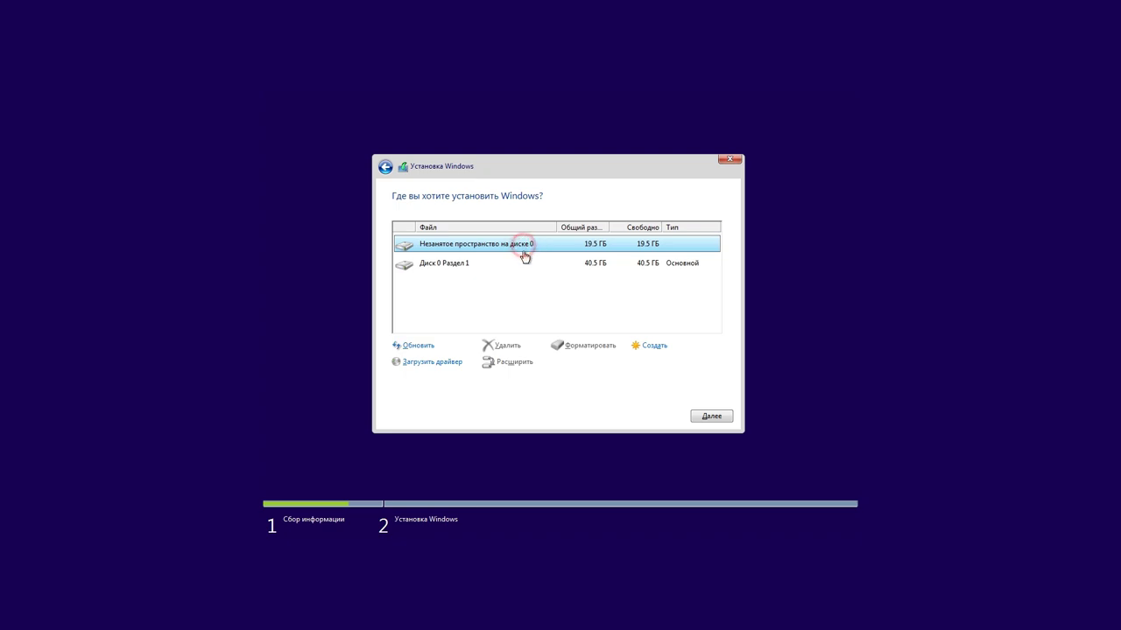
# Step: Create a new partition in the unallocated space with extra system partitions, and install there
pyautogui.click(654, 347)
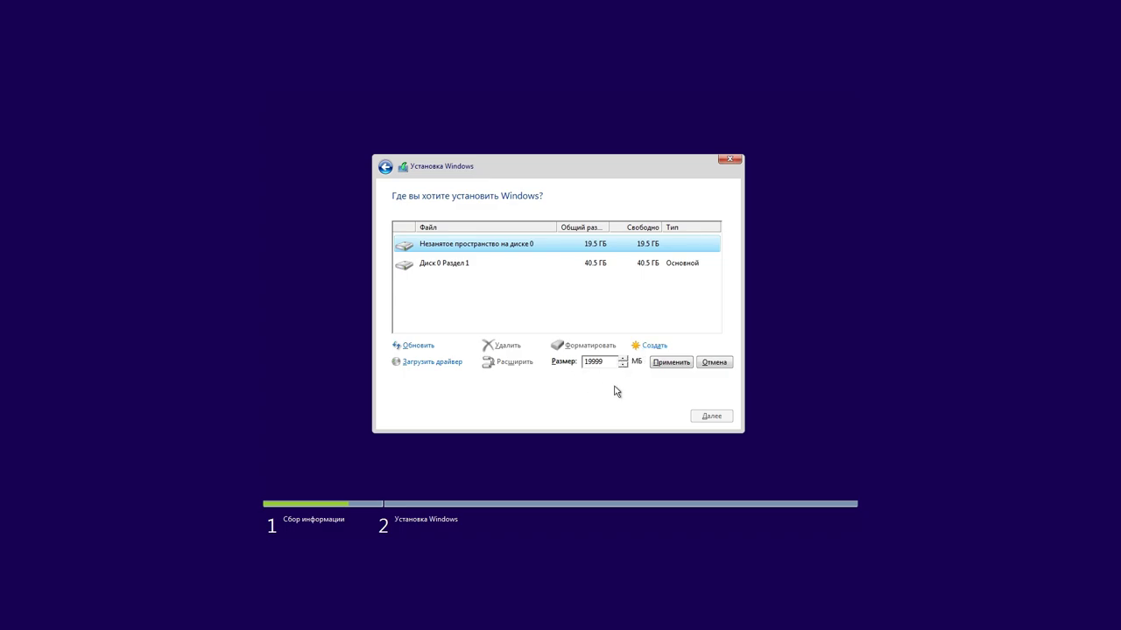
pyautogui.click(671, 362)
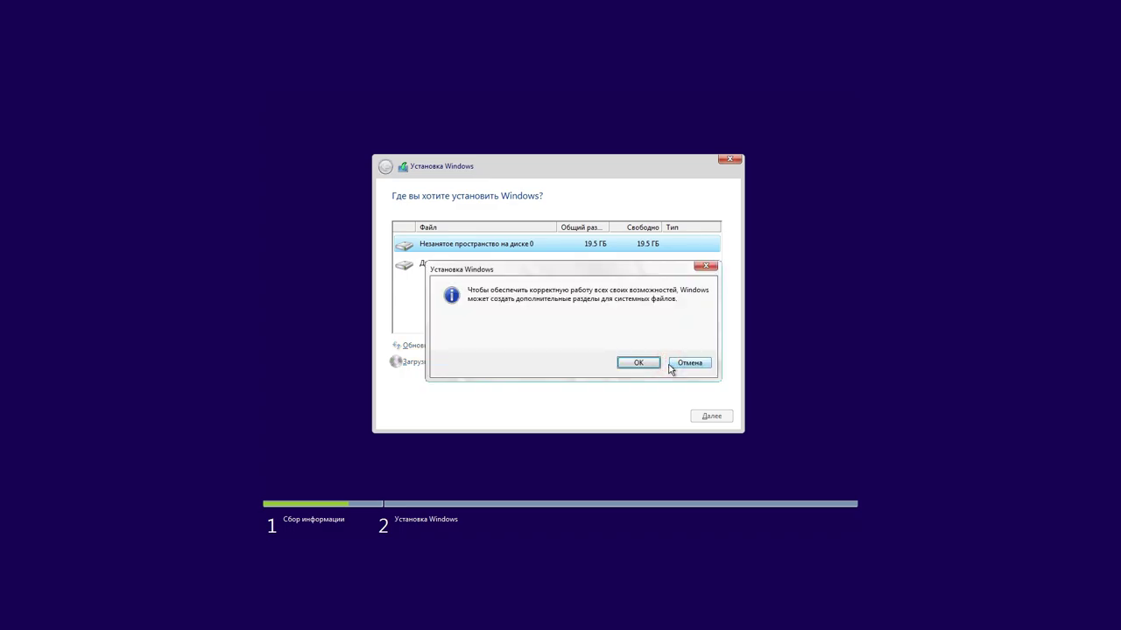
pyautogui.click(638, 363)
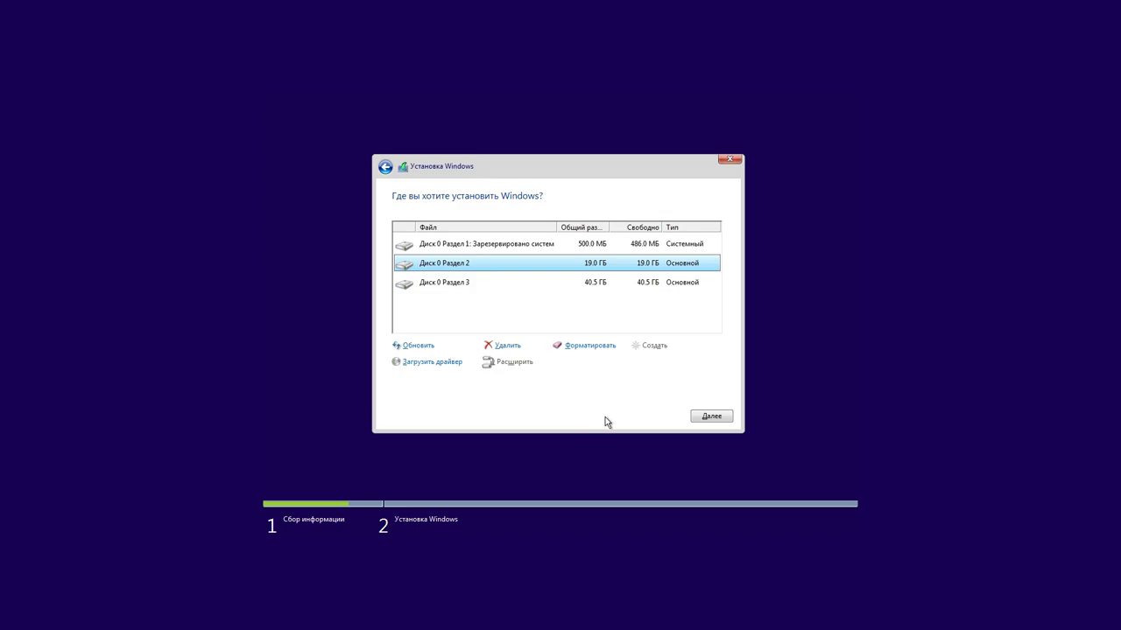
pyautogui.click(708, 417)
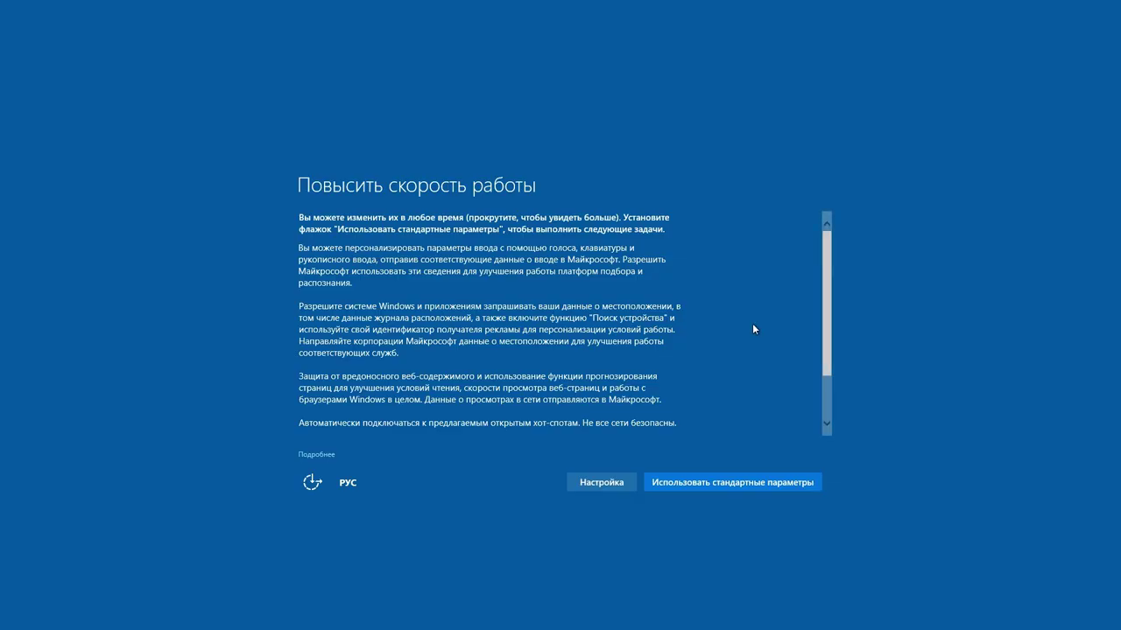
# Step: Use express settings and mark the computer as personally owned
pyautogui.click(730, 483)
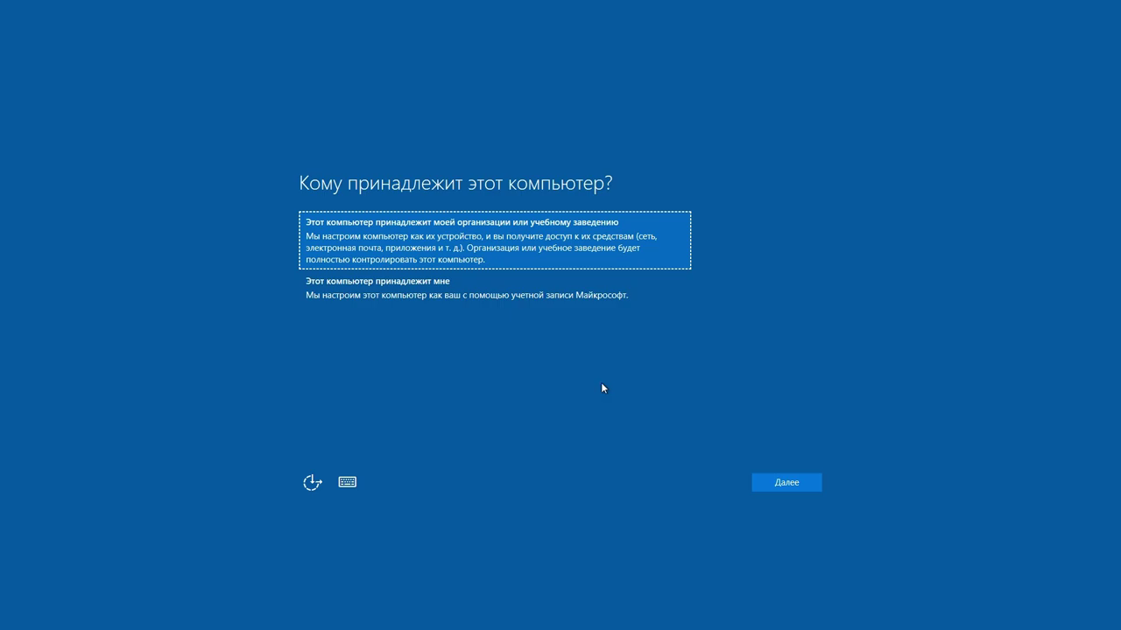
pyautogui.click(502, 295)
pyautogui.click(774, 482)
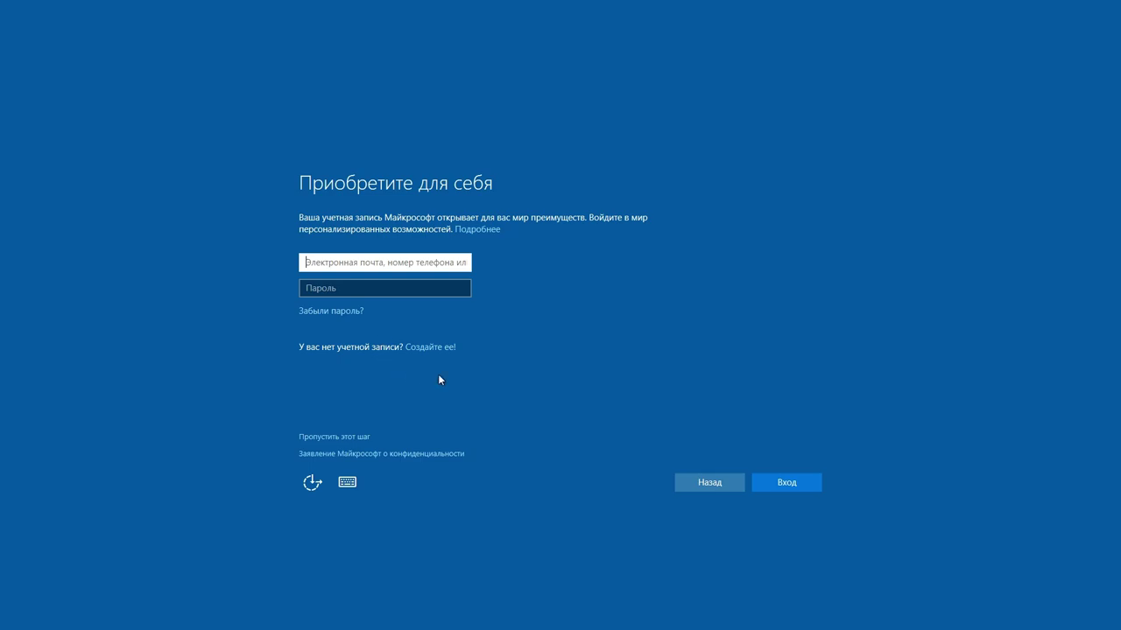
# Step: Start a new Microsoft account with a new outlook.com address and enter the username
pyautogui.click(435, 347)
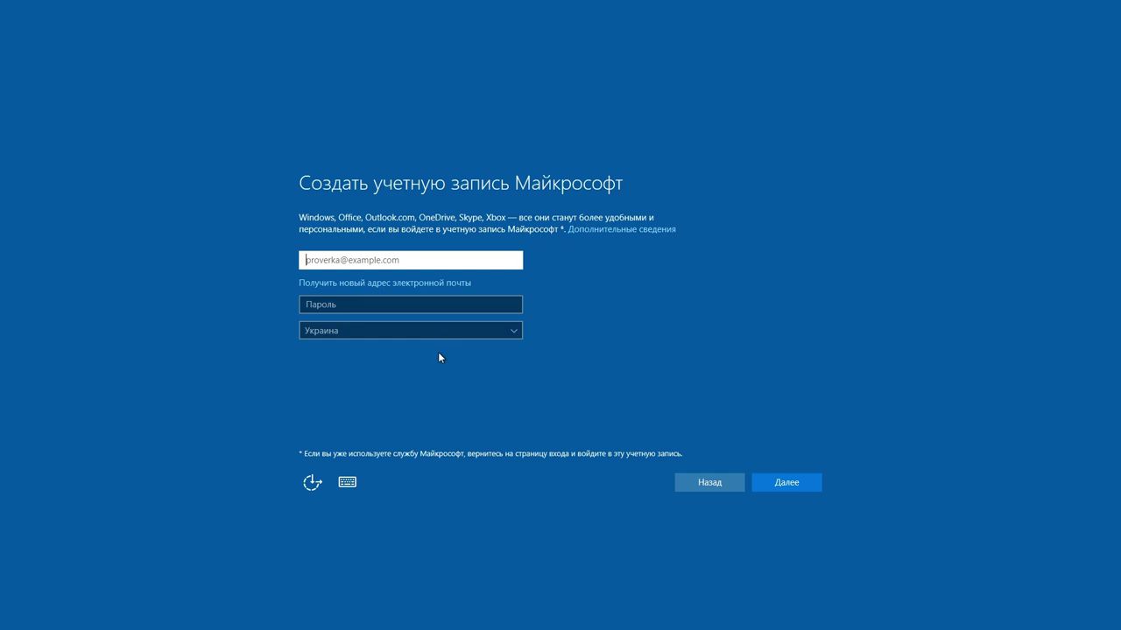
pyautogui.click(355, 283)
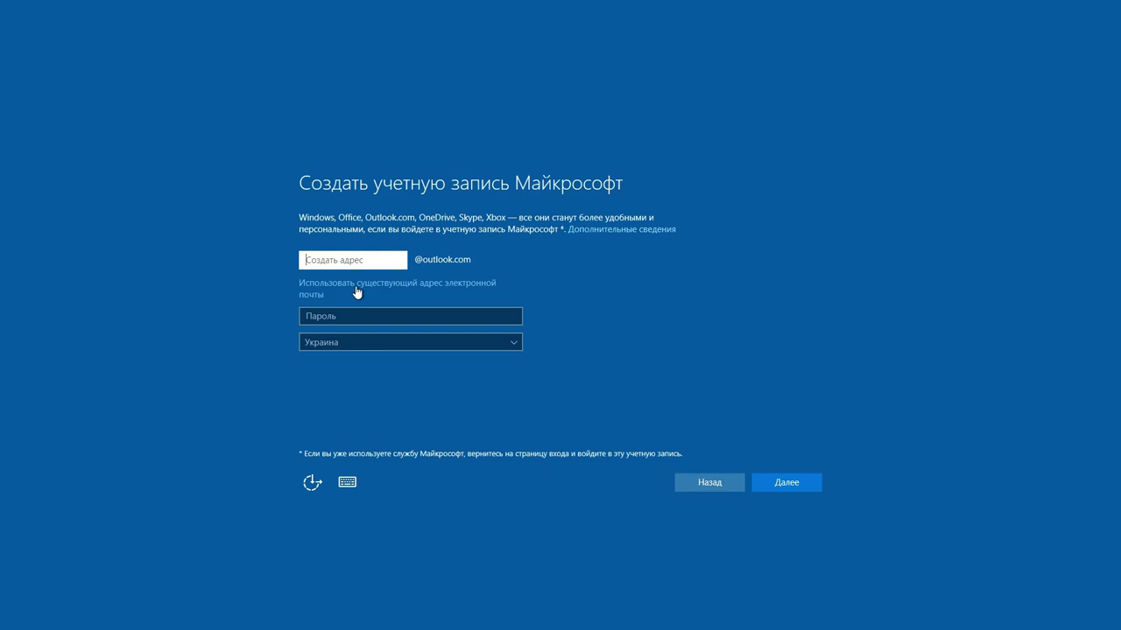
pyautogui.click(339, 260)
pyautogui.write('test88977879')
pyautogui.click(336, 316)
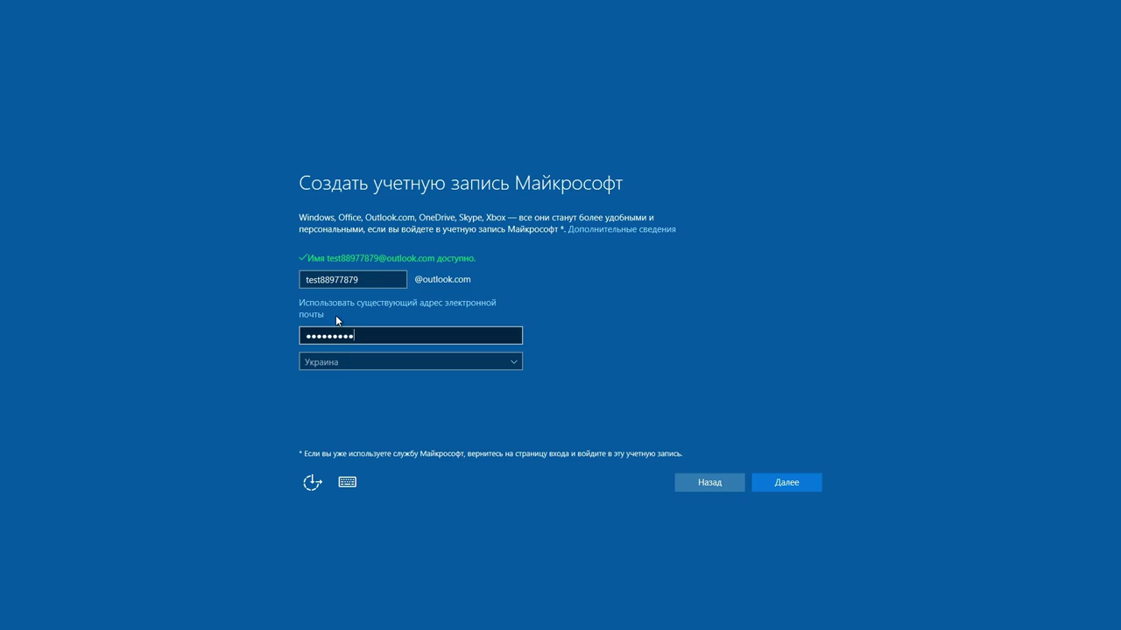
# Step: Set the account country to Россия and submit the new account
pyautogui.click(337, 363)
pyautogui.scroll(17, 336, 366)
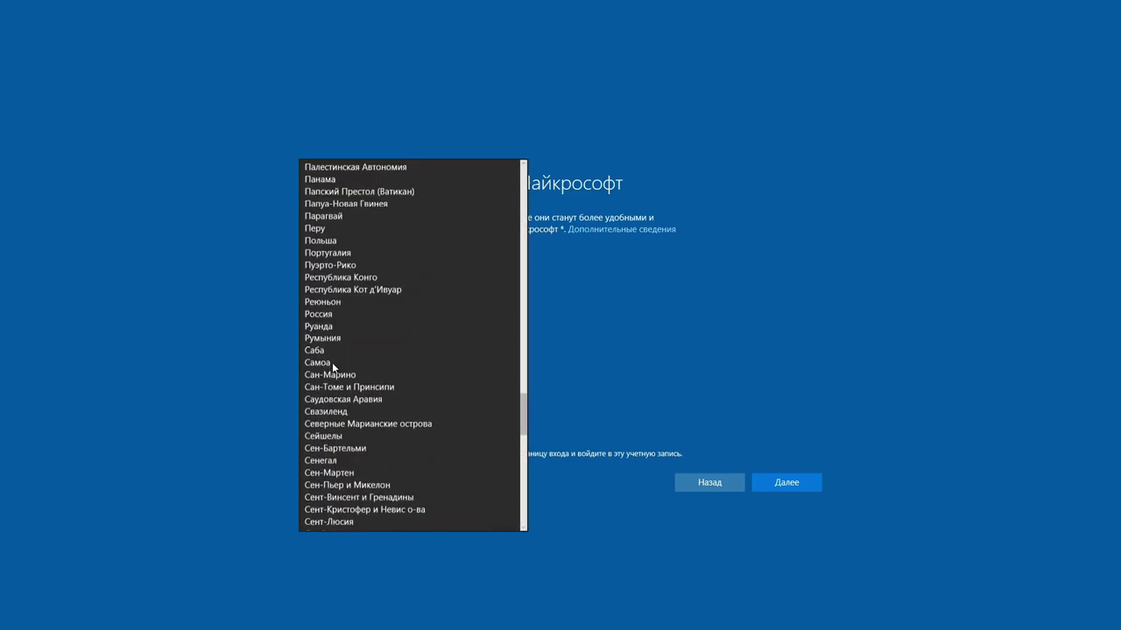
pyautogui.click(334, 417)
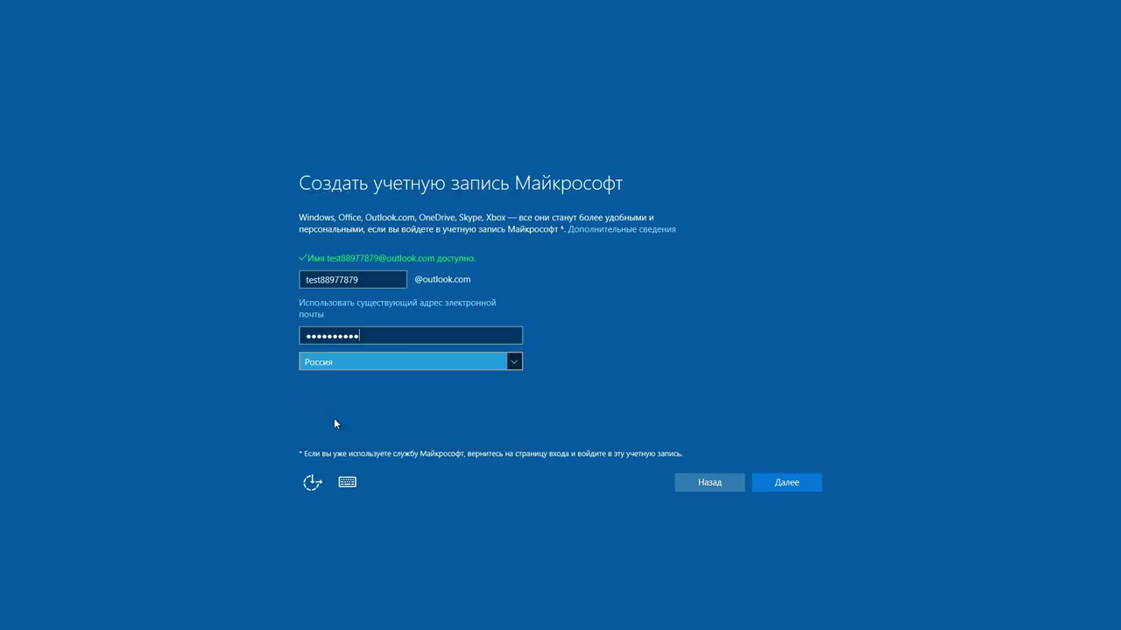
pyautogui.click(795, 487)
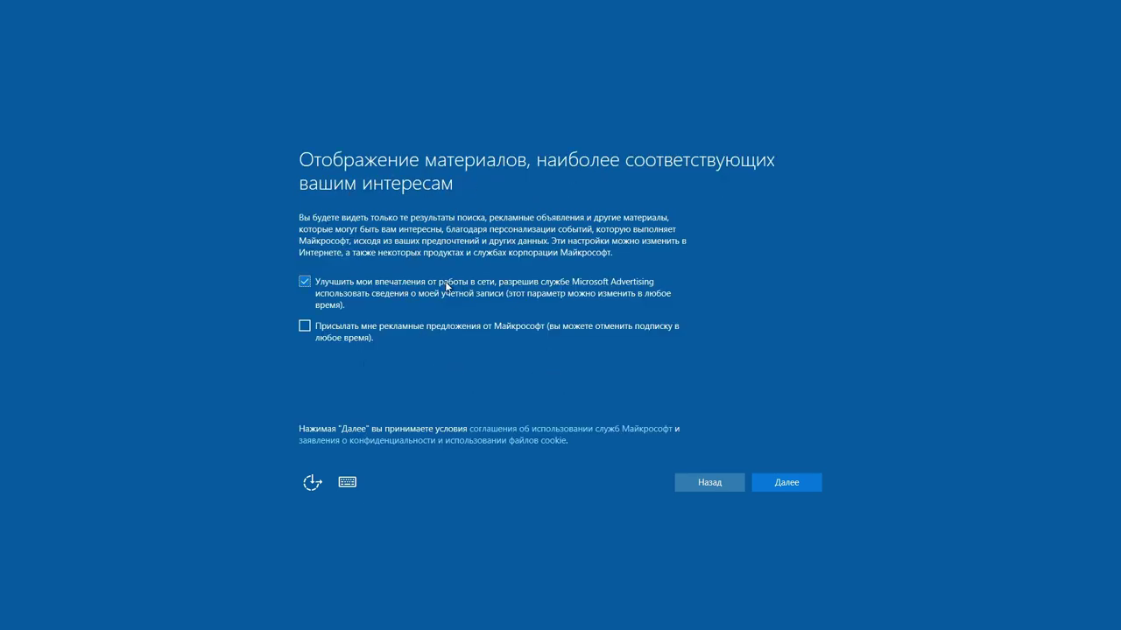
# Step: Keep the default ad preferences and continue past the interest-based ads page
pyautogui.click(789, 483)
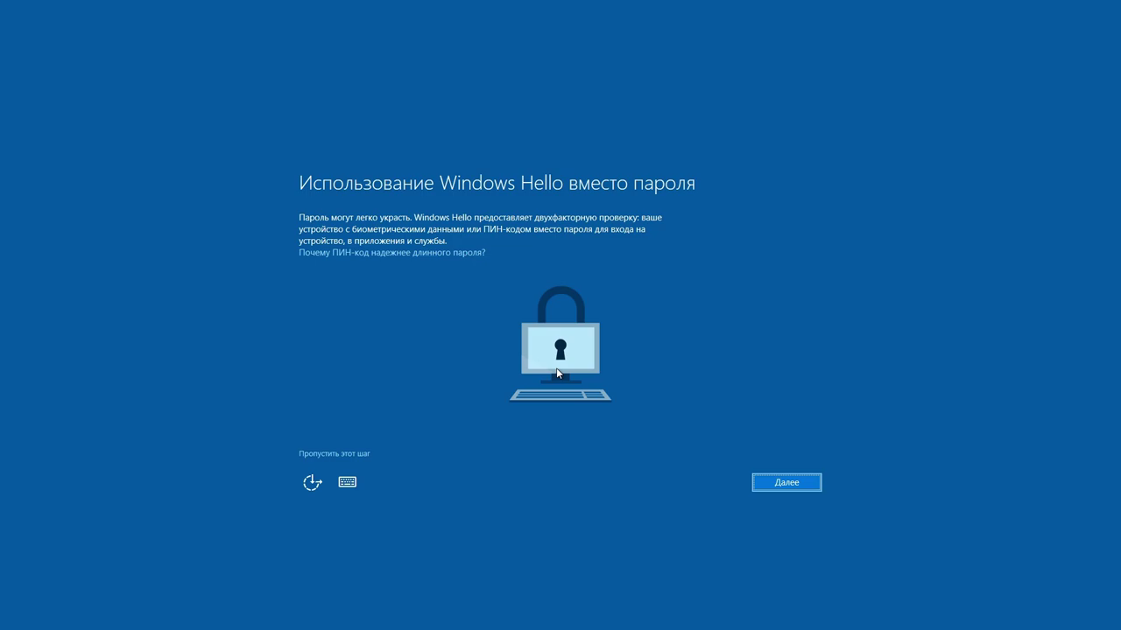
# Step: Skip creating a Windows Hello PIN
pyautogui.click(324, 455)
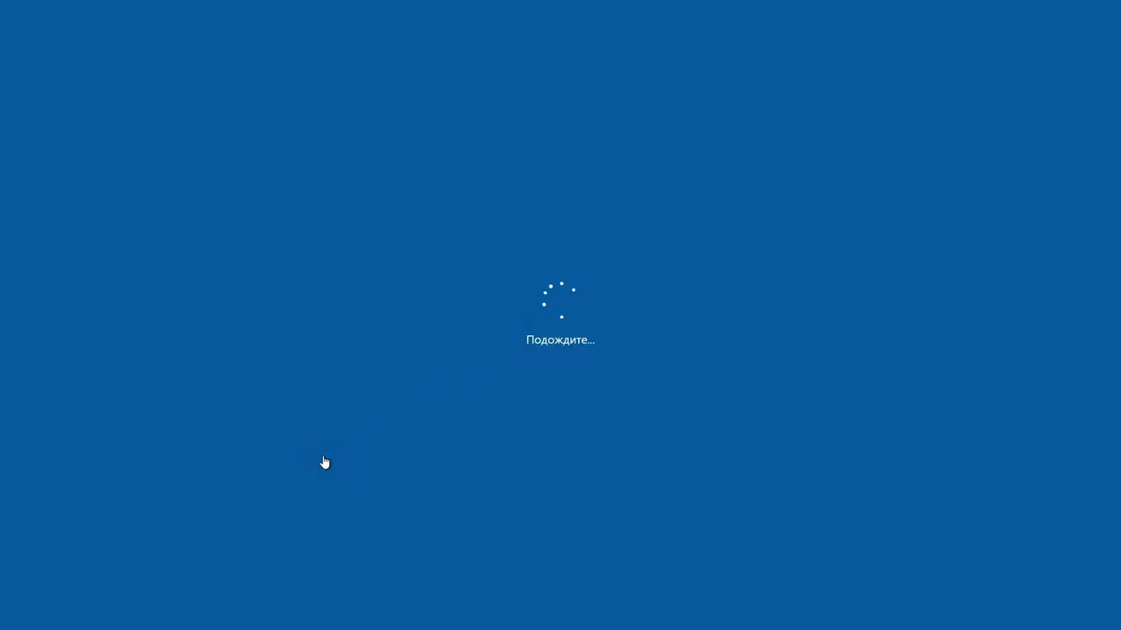